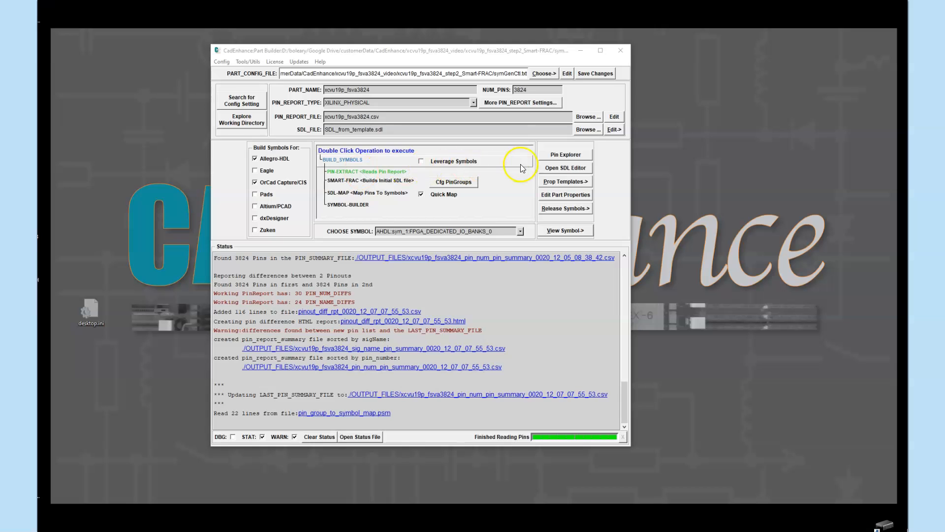
# Examine the device's pin groups and the pins within FPGA_POWER_PINS in the Pin Explorer, and close it
pyautogui.click(581, 156)
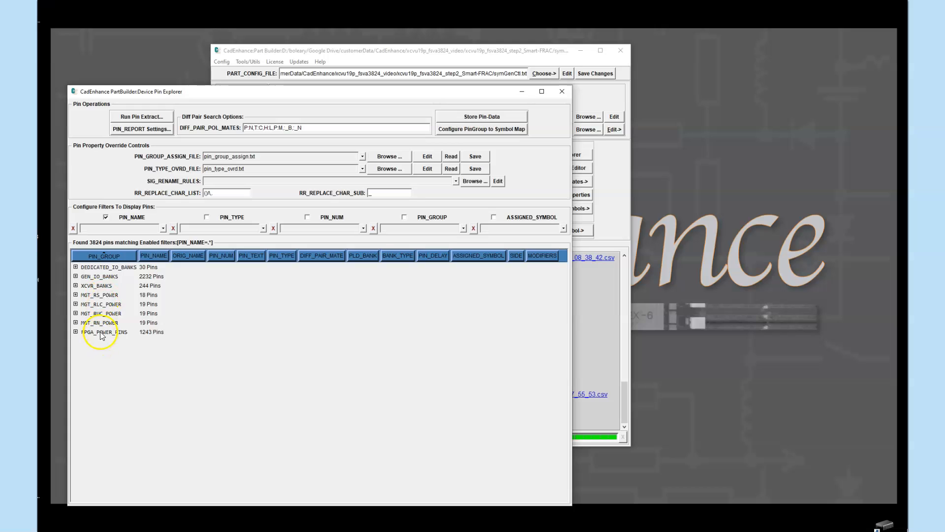
pyautogui.click(107, 271)
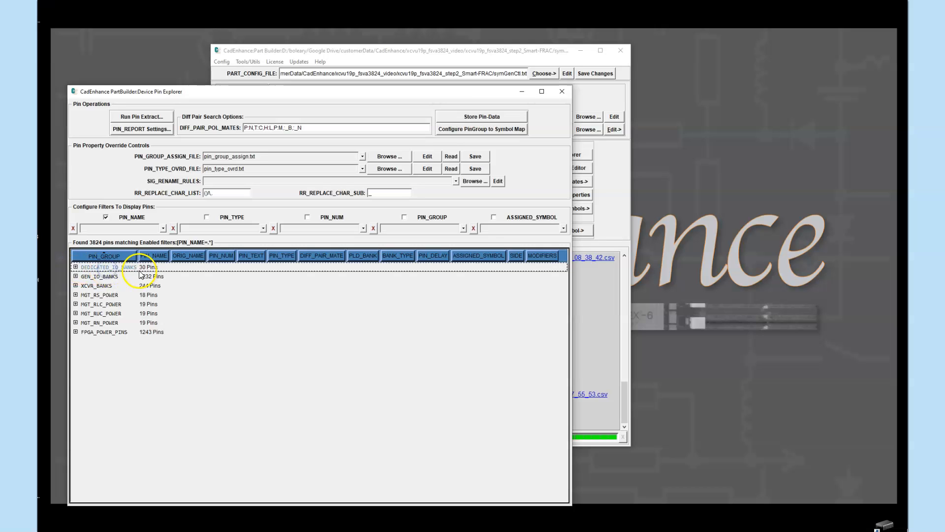
pyautogui.click(109, 277)
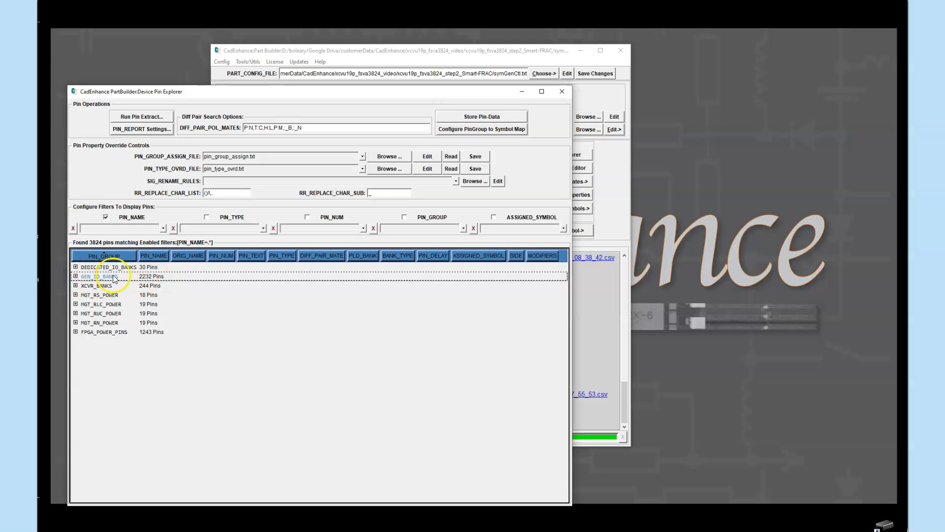
pyautogui.click(97, 287)
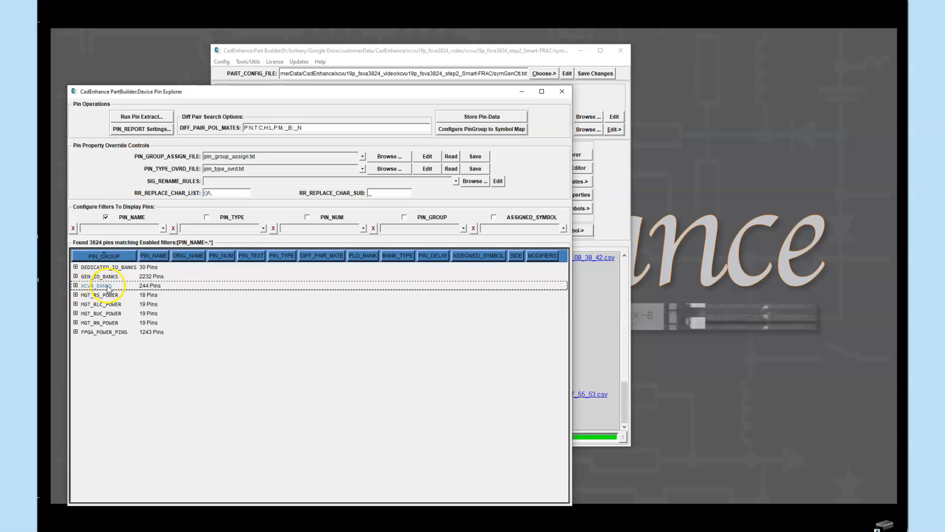
pyautogui.moveTo(104, 296); pyautogui.dragTo(124, 319)
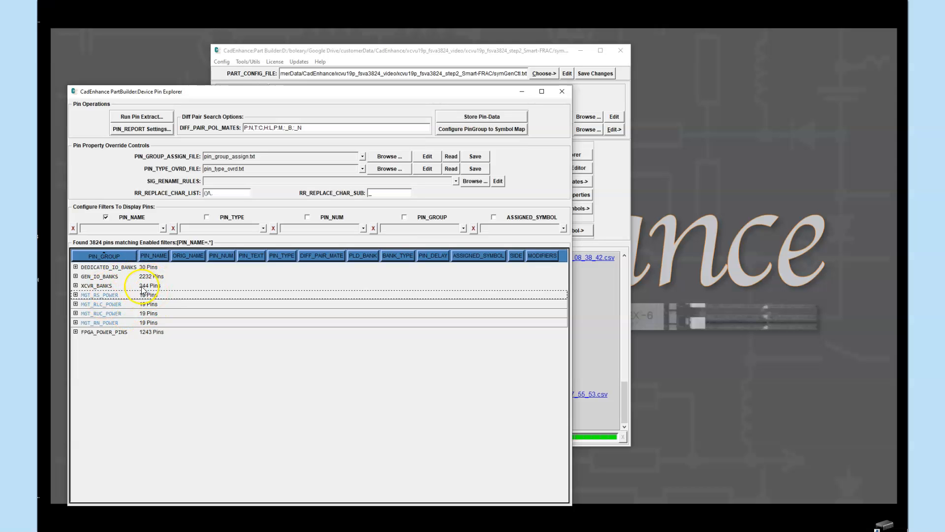
pyautogui.click(76, 332)
pyautogui.scroll(-3, 256, 354)
pyautogui.scroll(3, 256, 354)
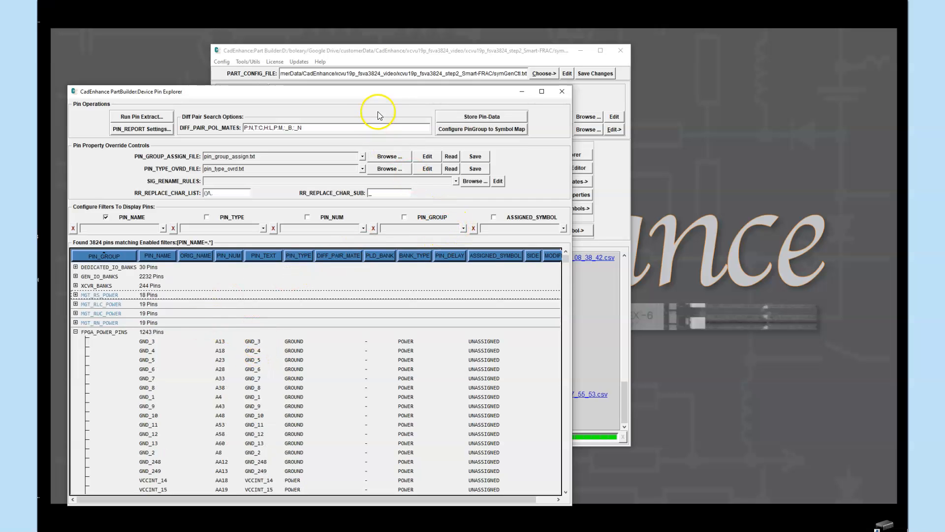
pyautogui.click(564, 92)
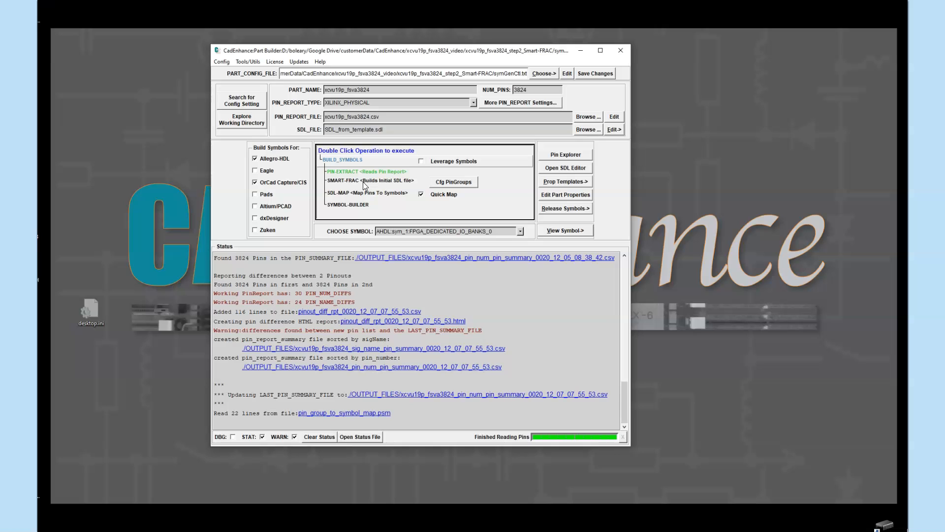
# Clear the SDL_FILE entry in the part configuration
pyautogui.tripleClick(333, 127)
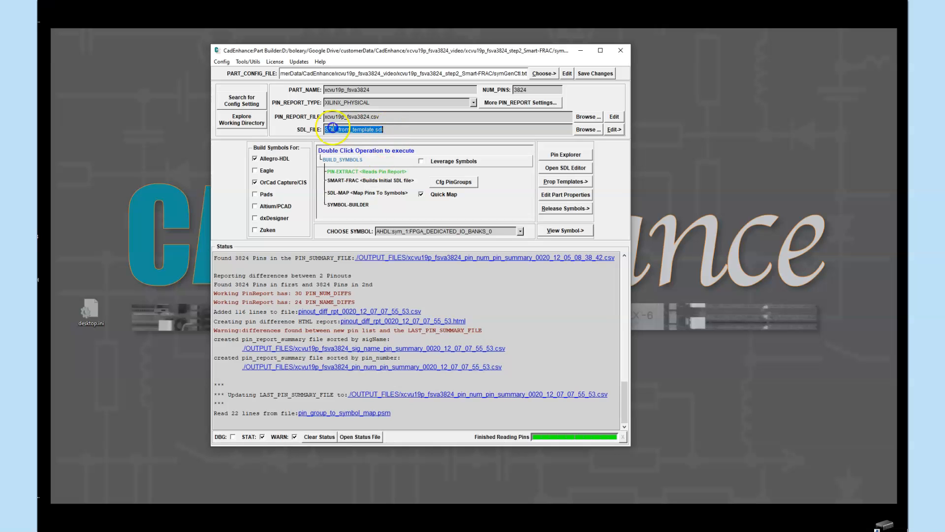
pyautogui.click(331, 129)
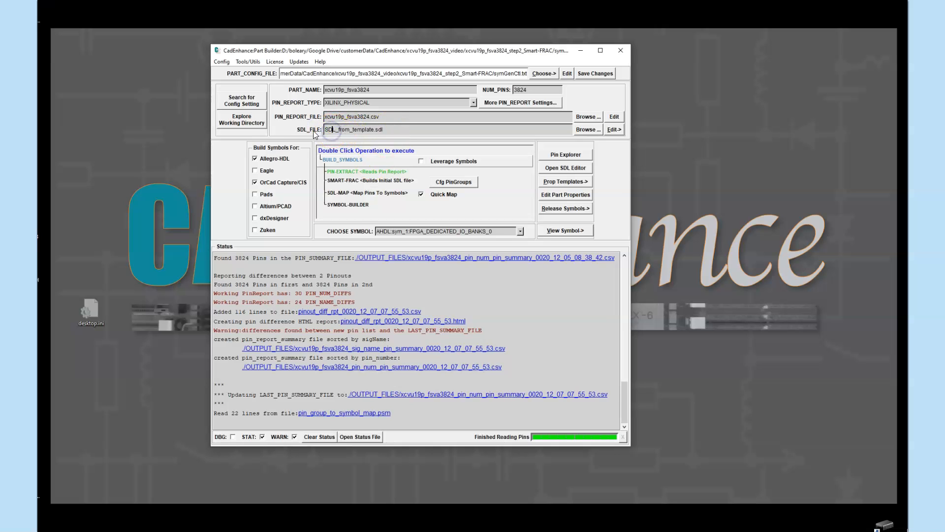
pyautogui.moveTo(394, 131); pyautogui.dragTo(322, 131)
pyautogui.press('Delete')
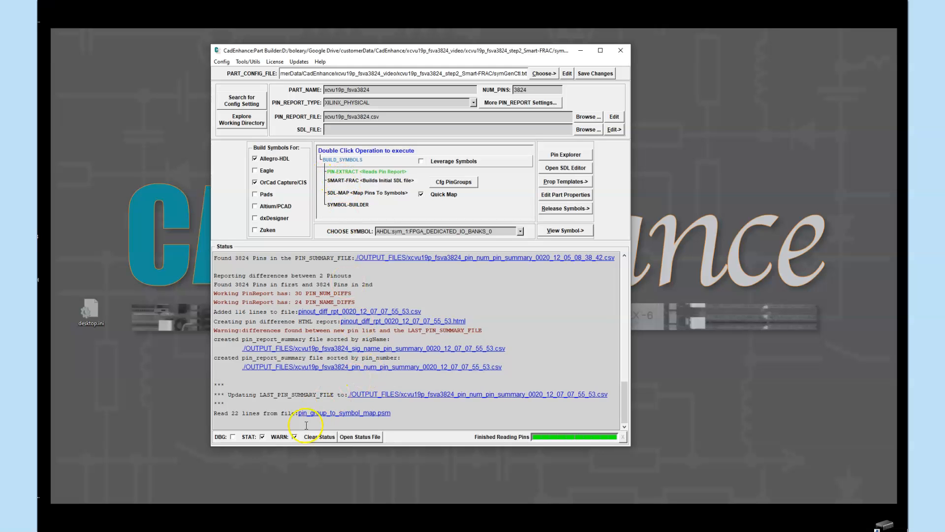
# Clear the status log and run SMART-FRAC, overwriting the existing SDL_from_template.sdl
pyautogui.click(321, 437)
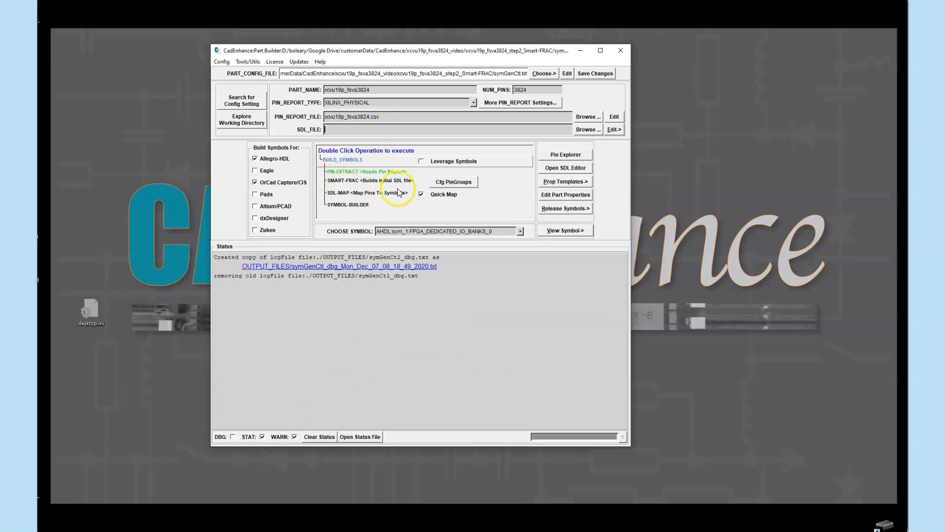
pyautogui.doubleClick(364, 182)
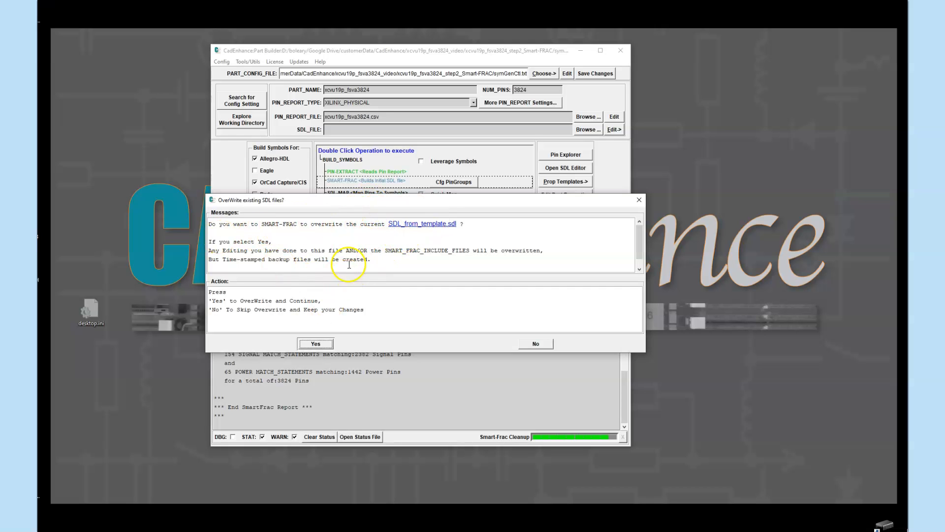
pyautogui.click(314, 343)
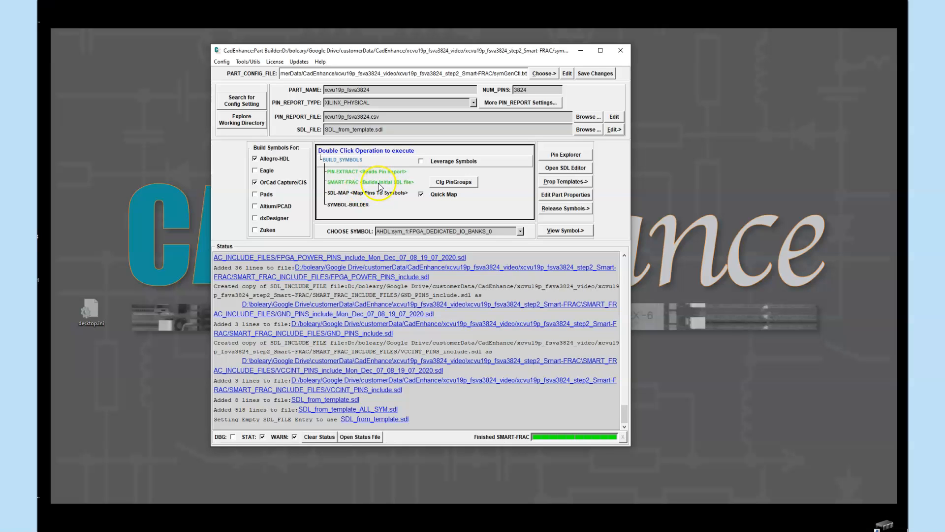
# Open pin_group_to_symbol_map.psm for editing from the pin group configuration and bring its editor window fully into view
pyautogui.click(452, 182)
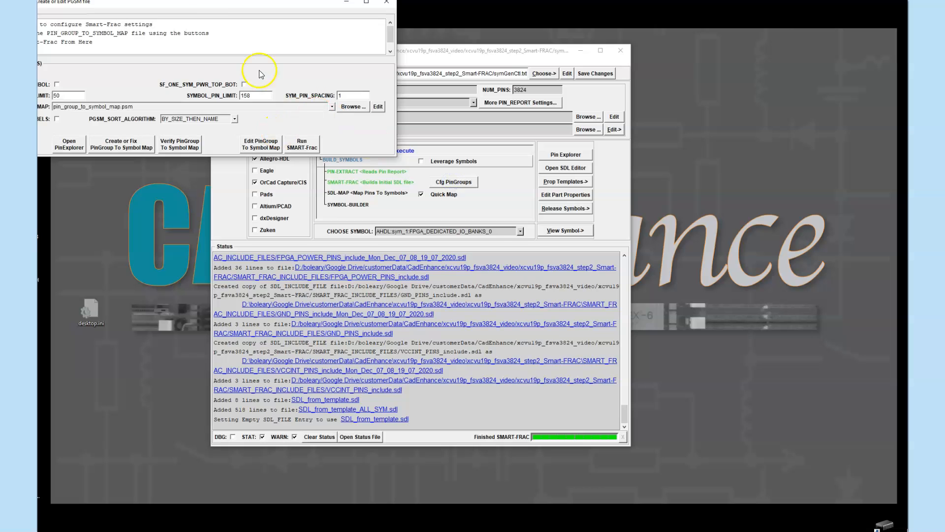
pyautogui.moveTo(192, 7); pyautogui.dragTo(359, 80)
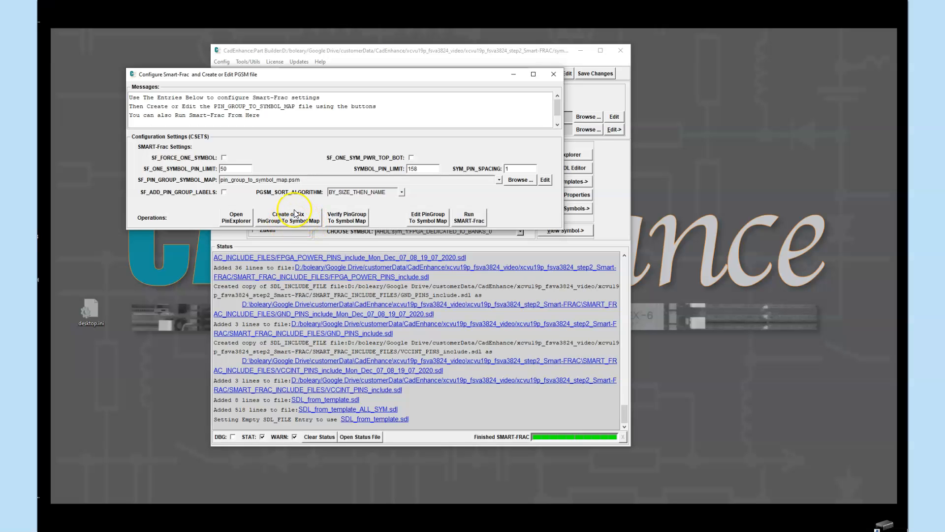
pyautogui.click(430, 219)
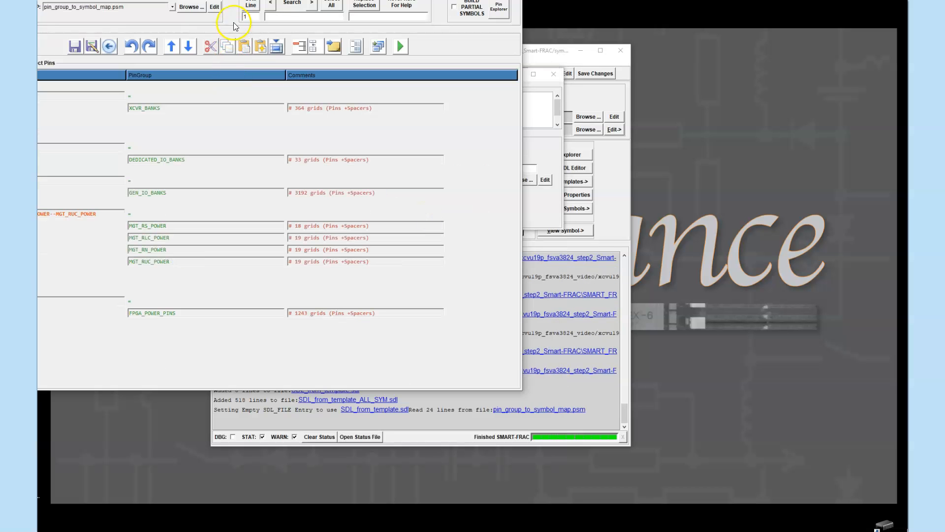
pyautogui.moveTo(376, 73)
pyautogui.mouseDown()
pyautogui.moveTo(349, 70)
pyautogui.moveTo(348, 41)
pyautogui.moveTo(305, 49)
pyautogui.moveTo(437, 64)
pyautogui.mouseUp()
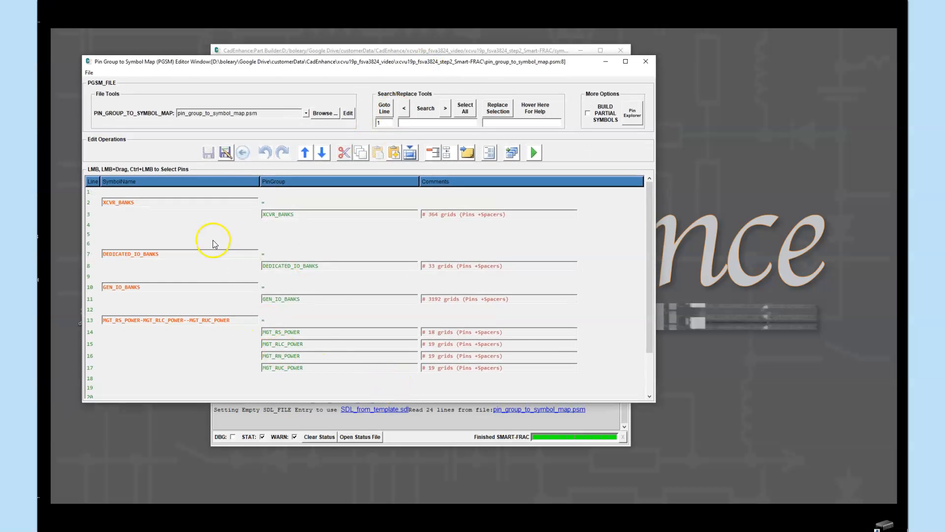
# Examine the XCVR_BANKS symbol and its assigned pin group in the pin group to symbol map
pyautogui.click(91, 203)
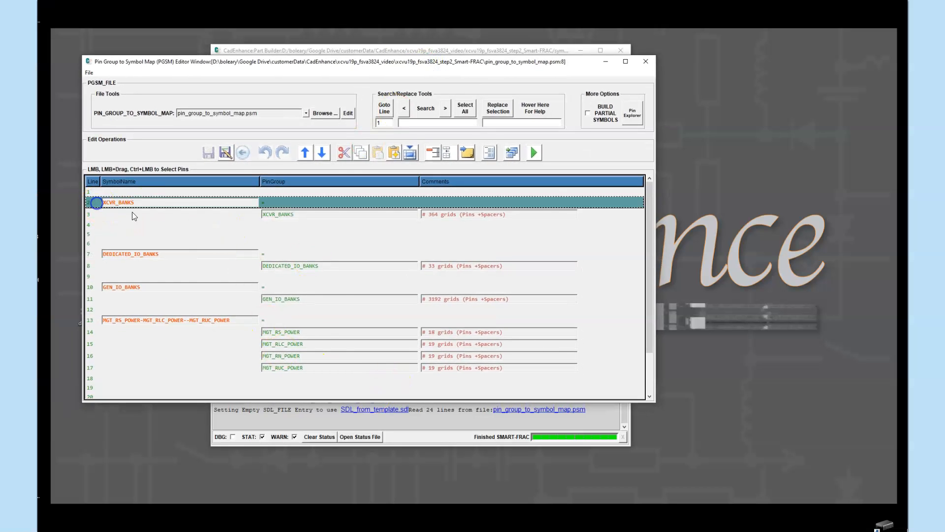
pyautogui.click(143, 203)
pyautogui.click(116, 201)
pyautogui.click(116, 207)
pyautogui.doubleClick(113, 208)
pyautogui.click(155, 202)
pyautogui.click(238, 214)
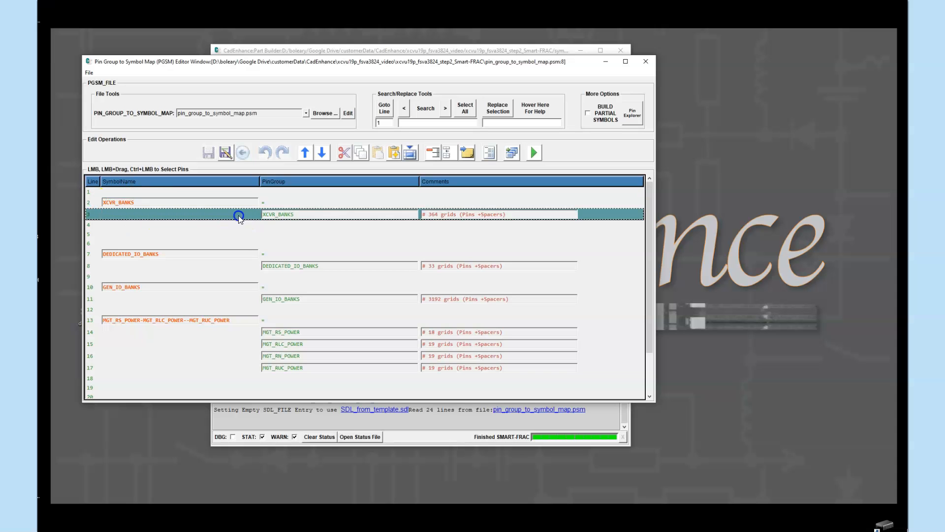
pyautogui.click(324, 216)
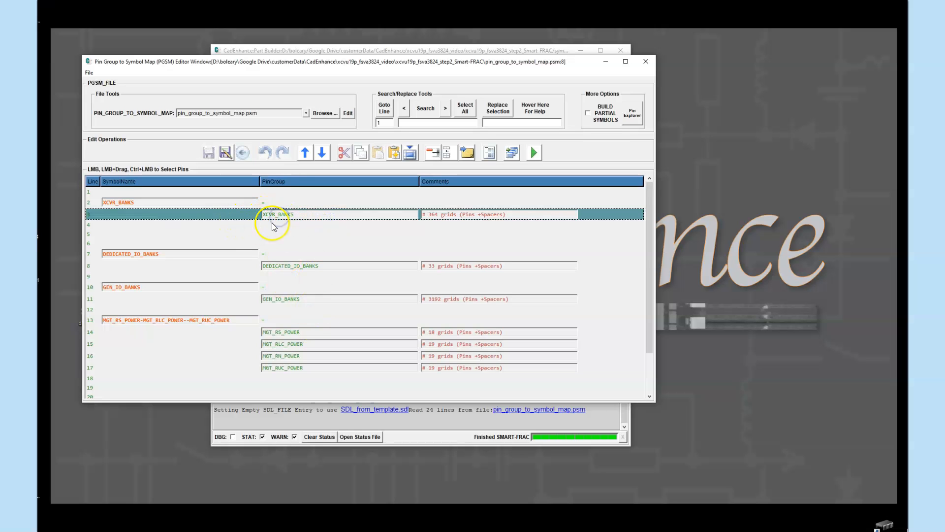
# Review the pin groups and grid comments of the DEDICATED_IO_BANKS and GEN_IO_BANKS symbols
pyautogui.click(93, 255)
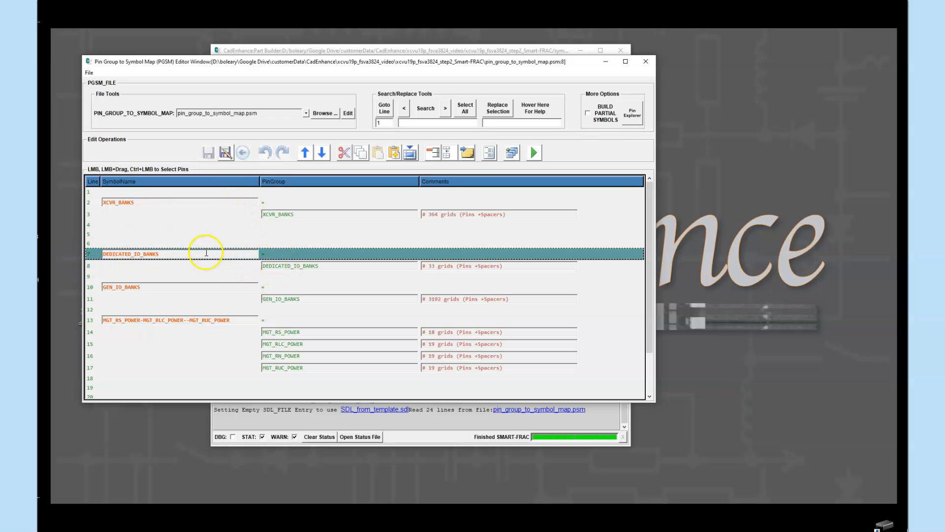
pyautogui.click(266, 266)
pyautogui.moveTo(267, 267); pyautogui.dragTo(327, 267)
pyautogui.click(287, 268)
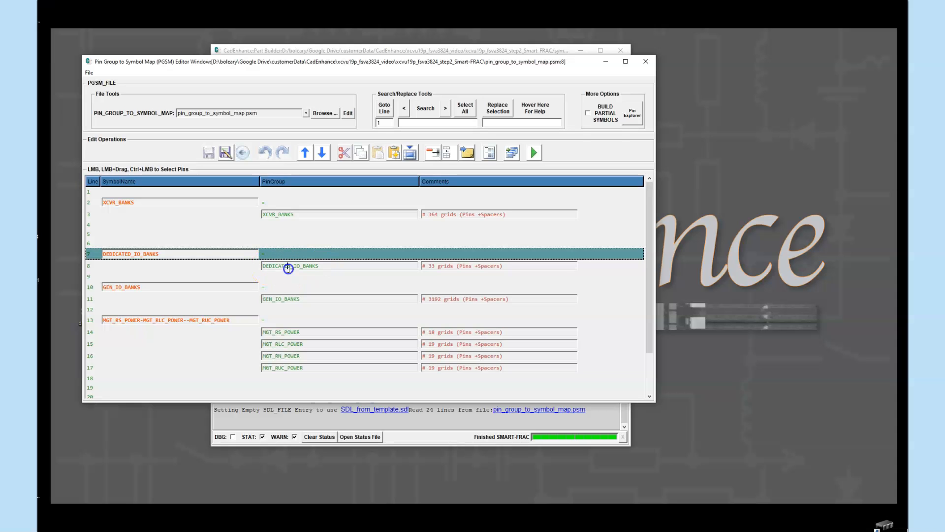
pyautogui.click(327, 269)
pyautogui.click(80, 286)
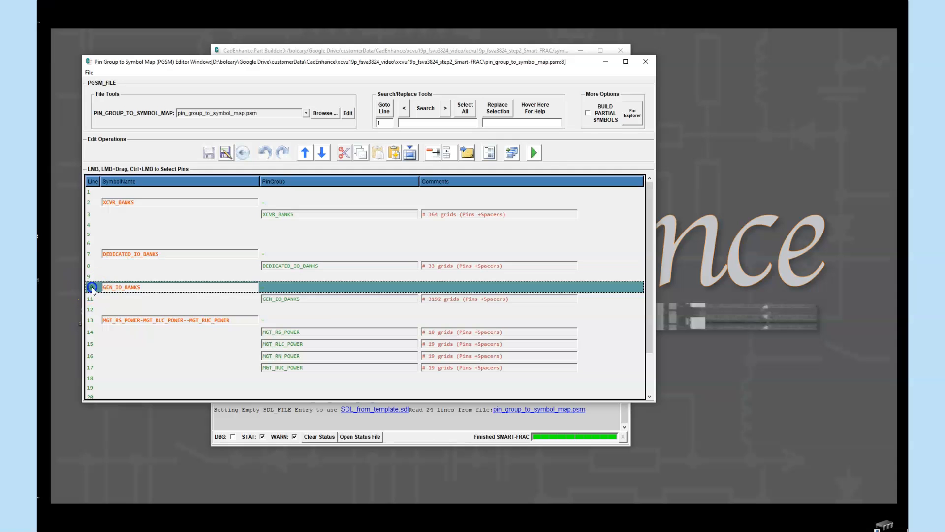
pyautogui.click(446, 299)
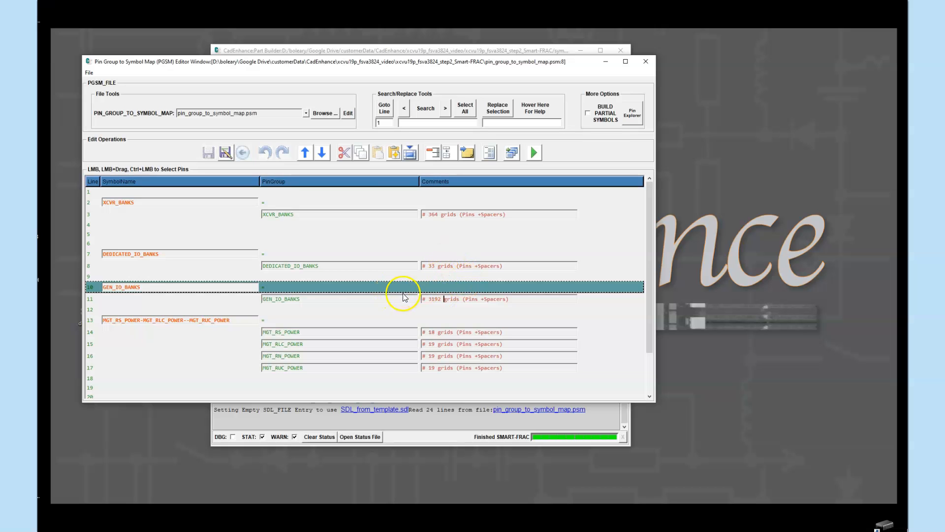
pyautogui.click(437, 303)
# Review the pin groups assigned to the combined MGT power symbol and the FPGA_POWER_PINS symbol
pyautogui.click(106, 324)
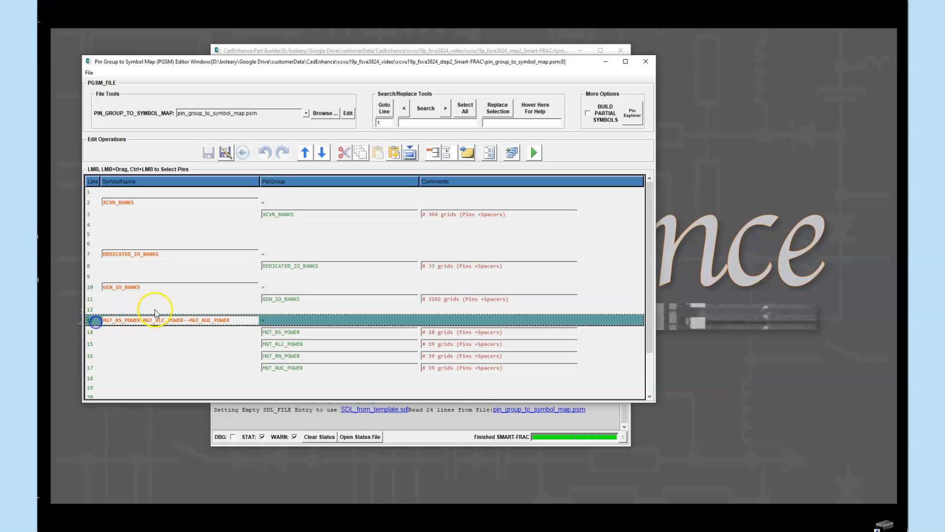
pyautogui.scroll(-2, 153, 314)
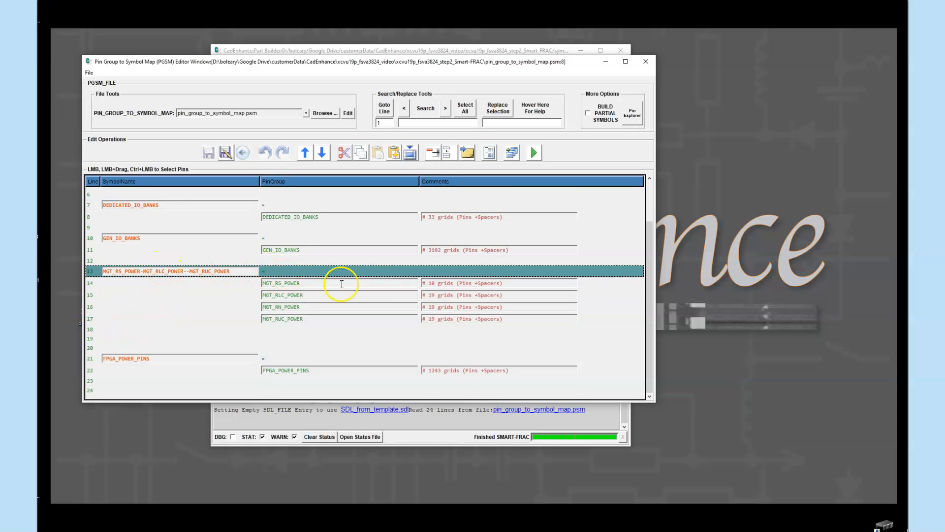
pyautogui.click(317, 320)
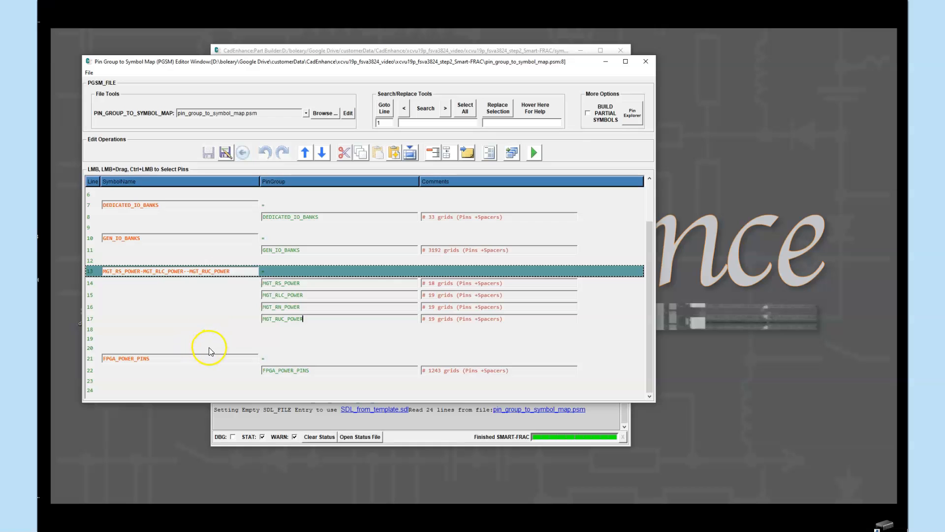
pyautogui.click(89, 359)
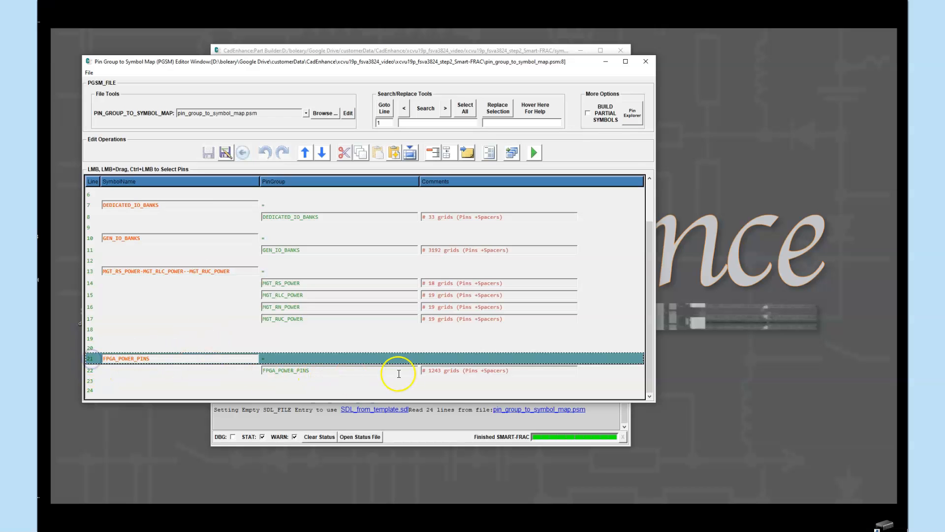
pyautogui.click(441, 372)
pyautogui.click(350, 372)
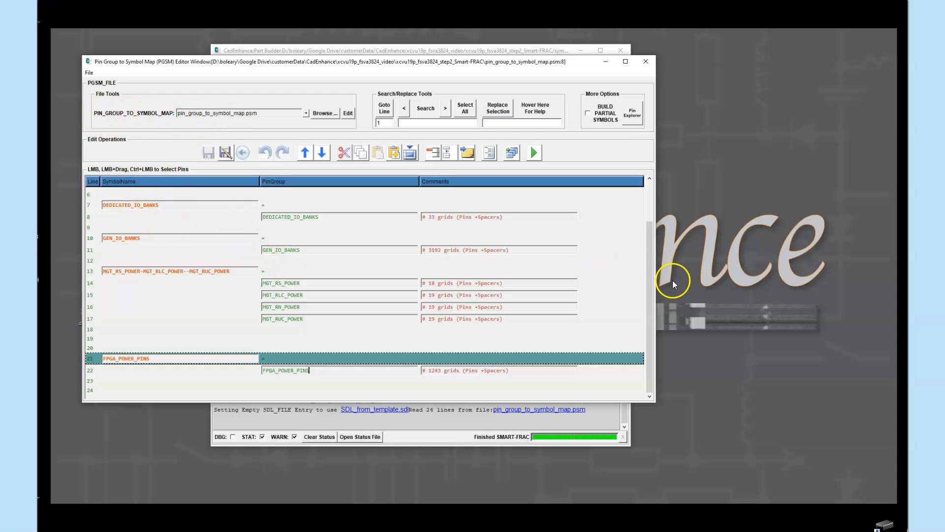
# Move the DEDICATED_IO_BANKS symbol and its pin group up to lines 2 and 3, above XCVR_BANKS
pyautogui.moveTo(651, 300); pyautogui.dragTo(657, 240)
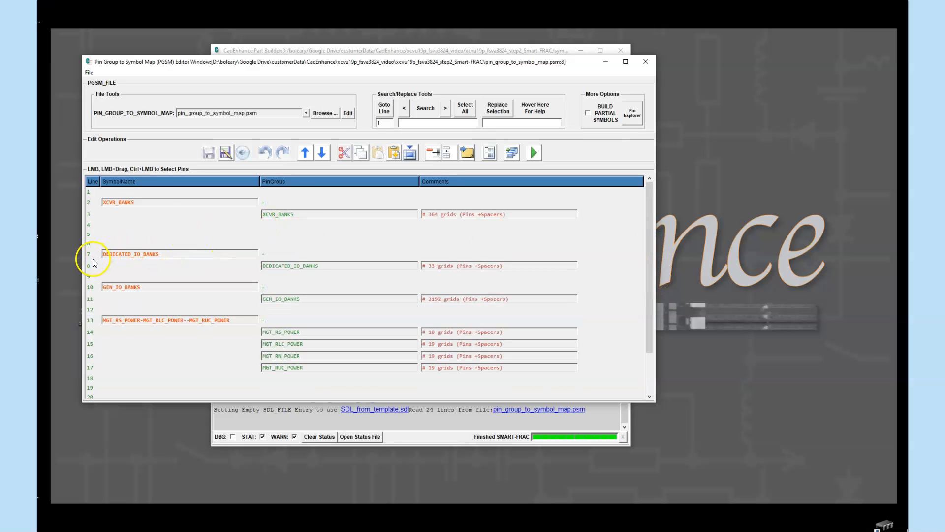
pyautogui.moveTo(88, 255); pyautogui.dragTo(90, 265)
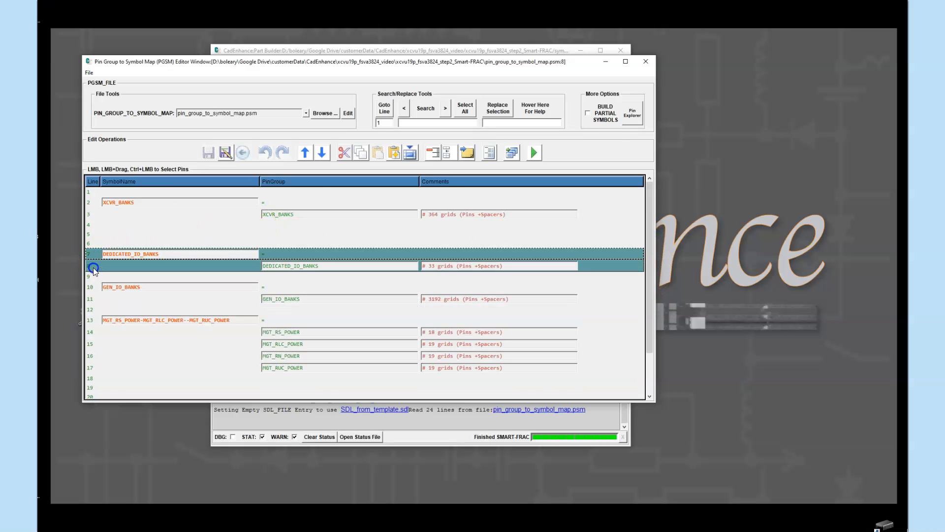
pyautogui.click(306, 153)
pyautogui.click(307, 153)
pyautogui.click(306, 152)
pyautogui.click(306, 152)
pyautogui.click(307, 152)
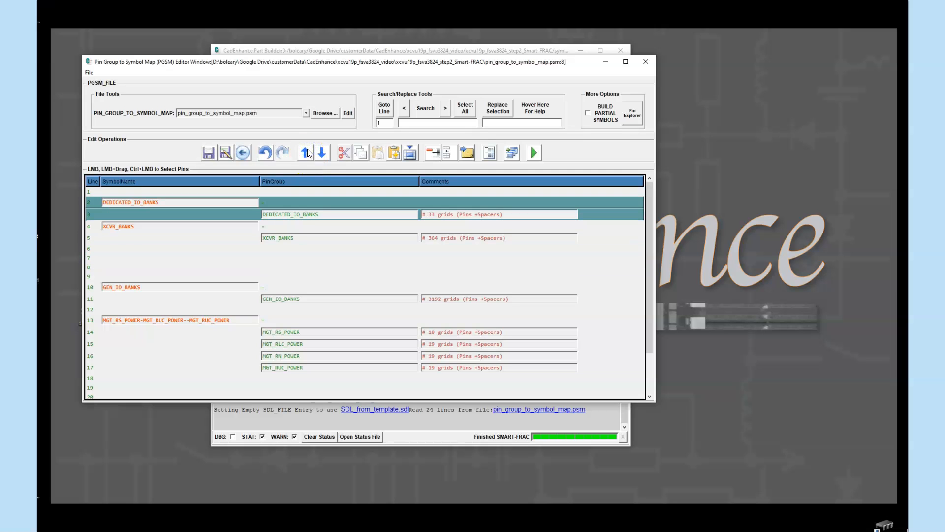
# Move the XCVR_BANKS symbol and its pin group down one line to leave a blank line after DEDICATED_IO_BANKS
pyautogui.click(98, 226)
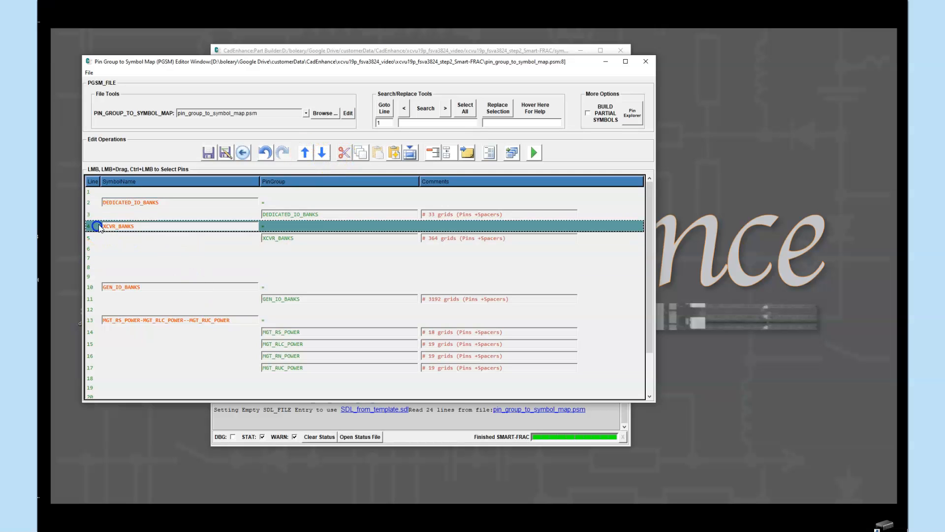
pyautogui.click(93, 238)
pyautogui.click(99, 226)
pyautogui.keyDown('ctrl'); pyautogui.click(96, 239); pyautogui.keyUp('ctrl')
pyautogui.click(322, 153)
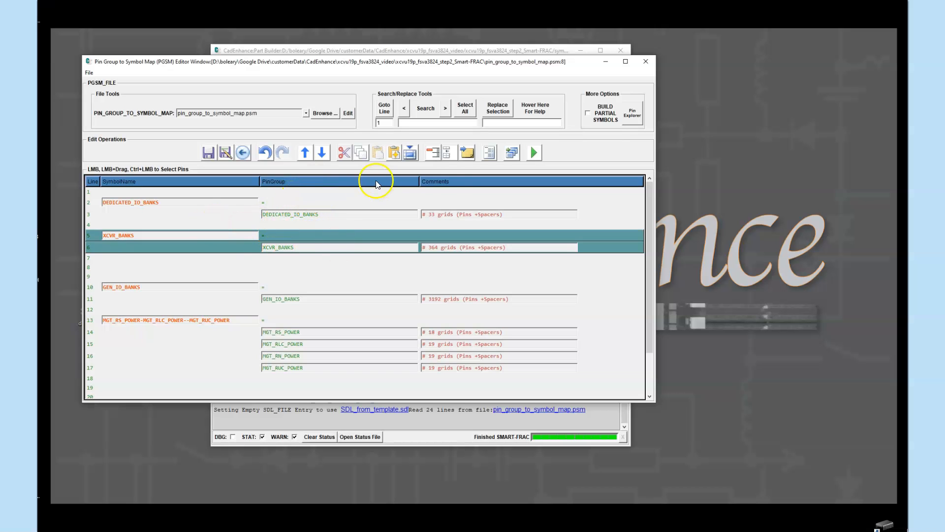
pyautogui.click(416, 191)
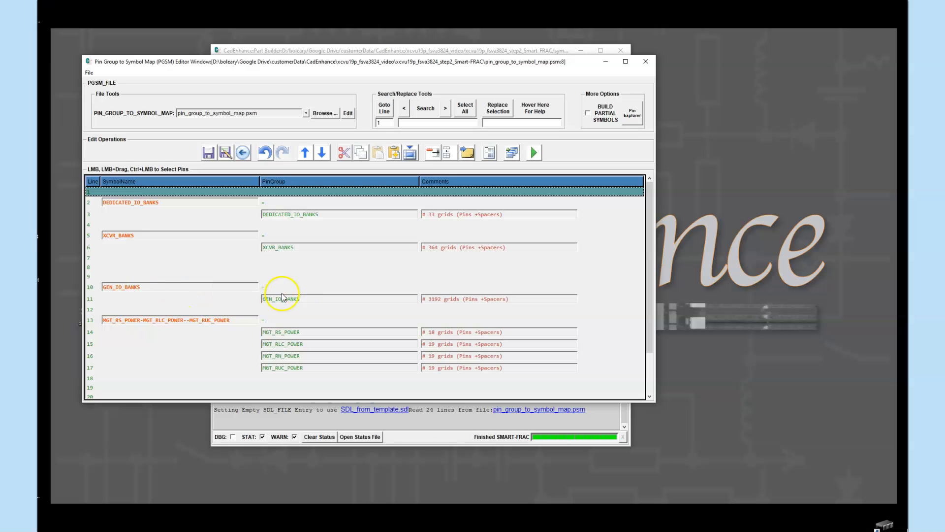
# Move the XCVR_BANKS symbol, its pin group and the two blank lines below it to line 8, directly after GEN_IO_BANKS
pyautogui.moveTo(94, 240); pyautogui.dragTo(93, 266)
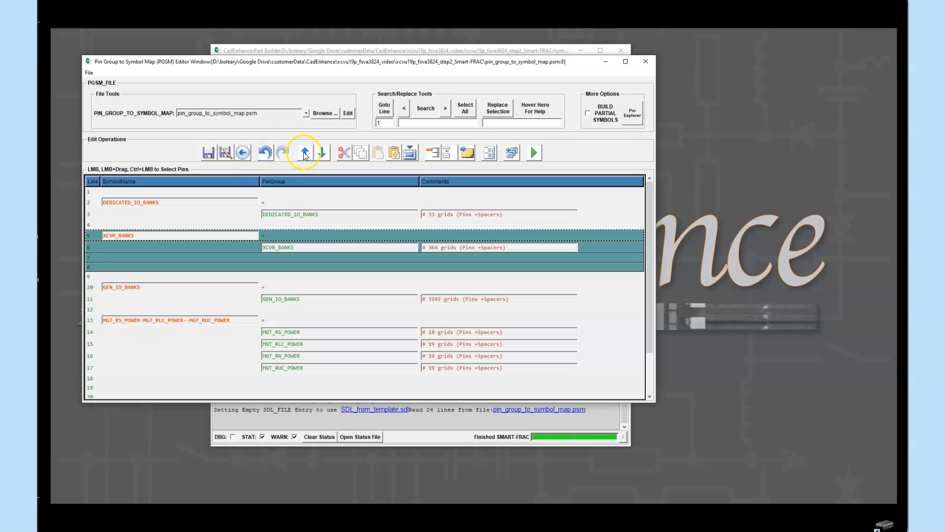
pyautogui.click(349, 155)
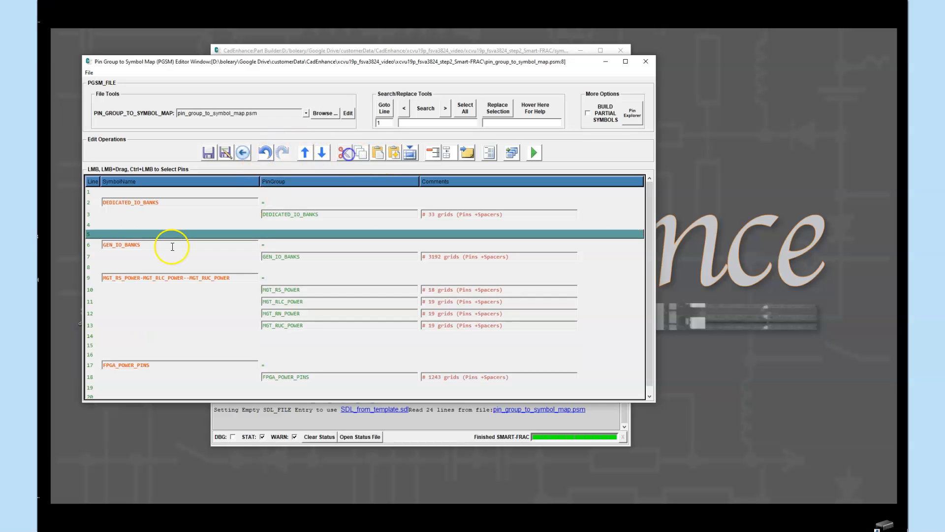
pyautogui.click(90, 268)
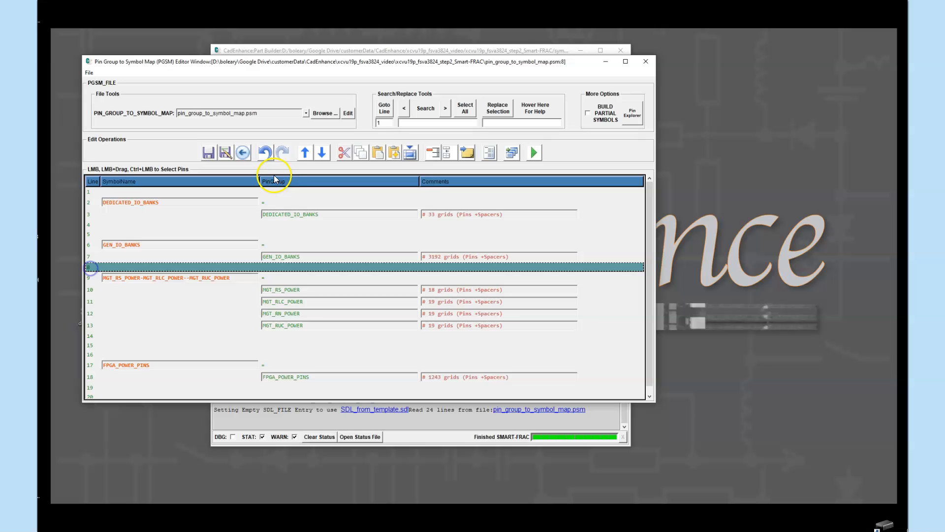
pyautogui.click(378, 154)
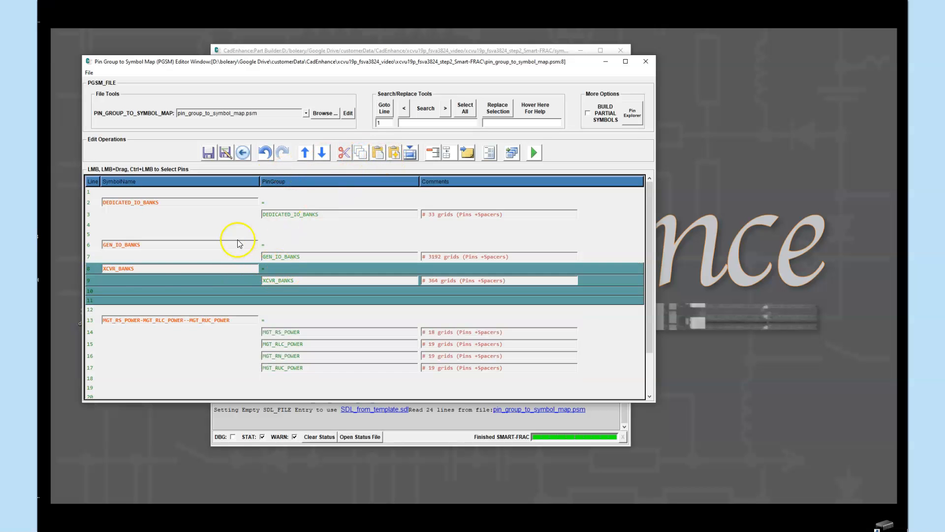
# Shift the XCVR_BANKS symbol and its pin group down to lines 9 and 10, leaving a blank line after GEN_IO_BANKS
pyautogui.click(89, 268)
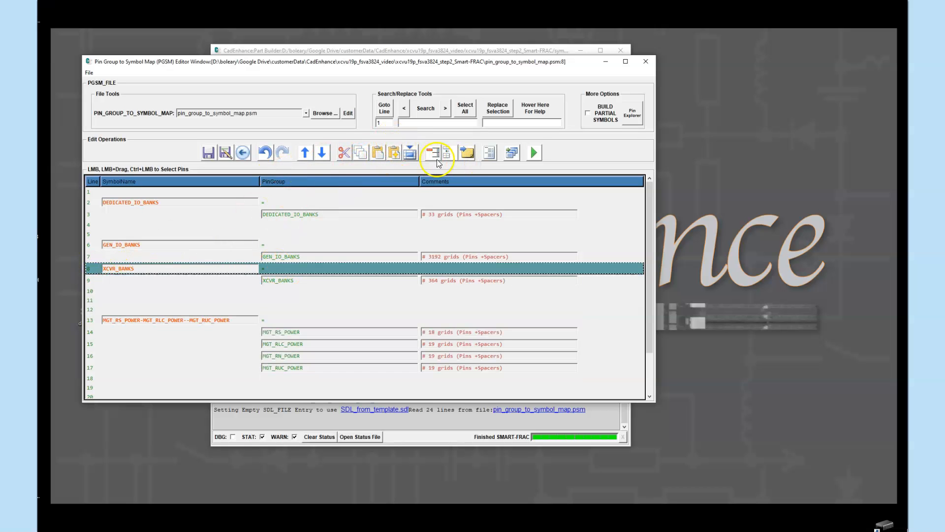
pyautogui.keyDown('ctrl'); pyautogui.click(99, 280); pyautogui.keyUp('ctrl')
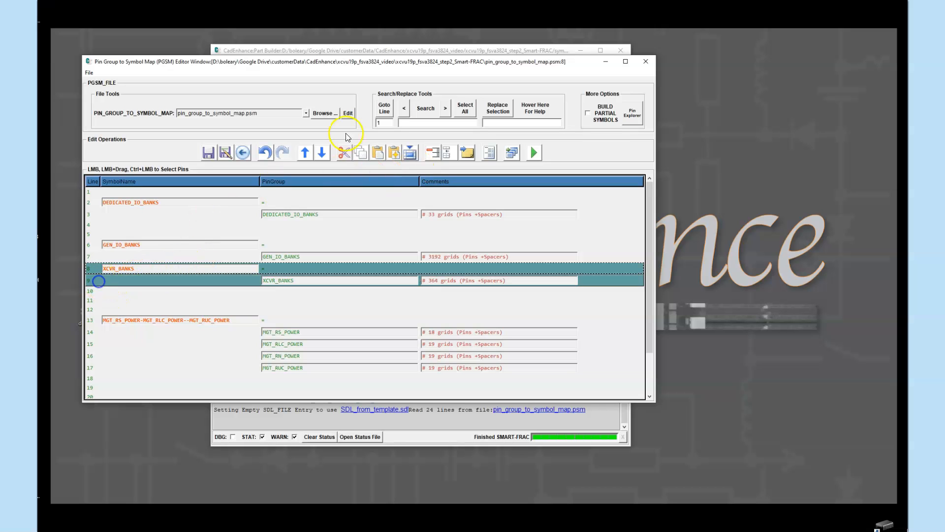
pyautogui.click(322, 153)
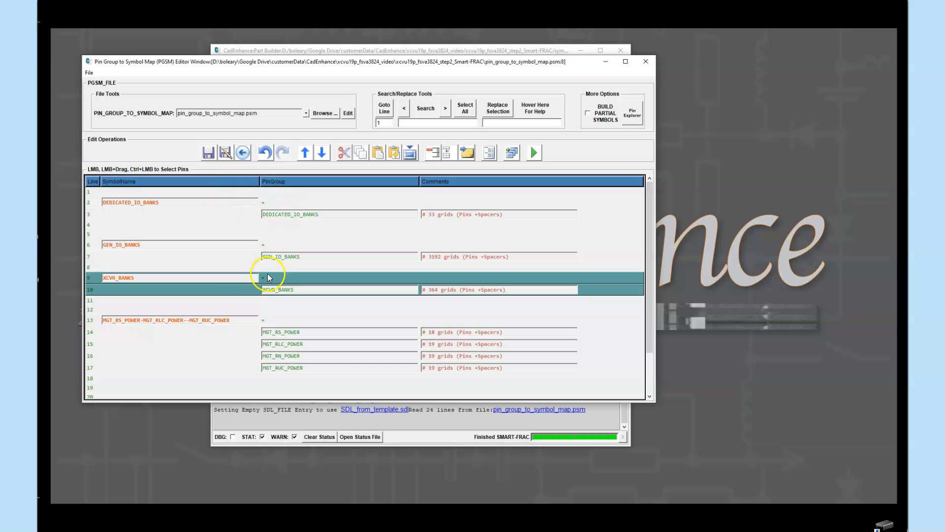
# Move the MGT_RN_POWER pin group up to line 14, making it first in the combined MGT power symbol
pyautogui.scroll(-1, 241, 302)
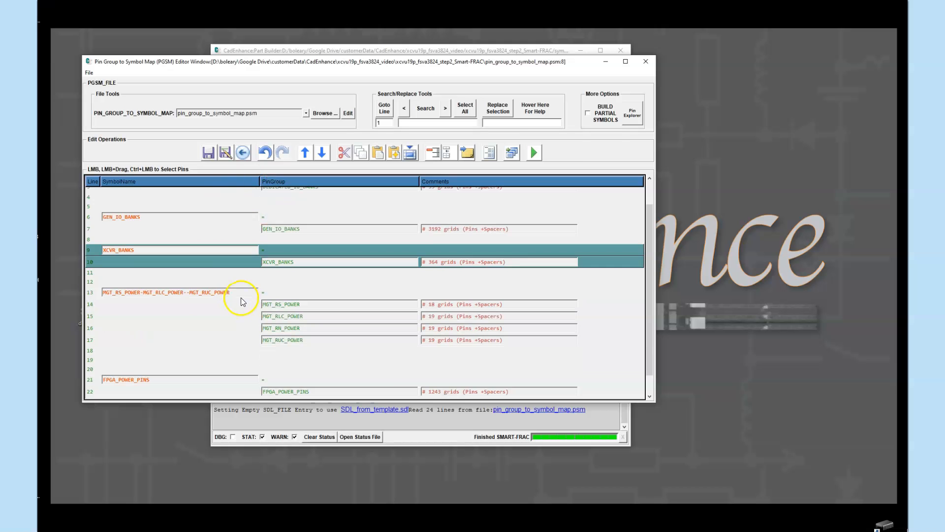
pyautogui.click(195, 309)
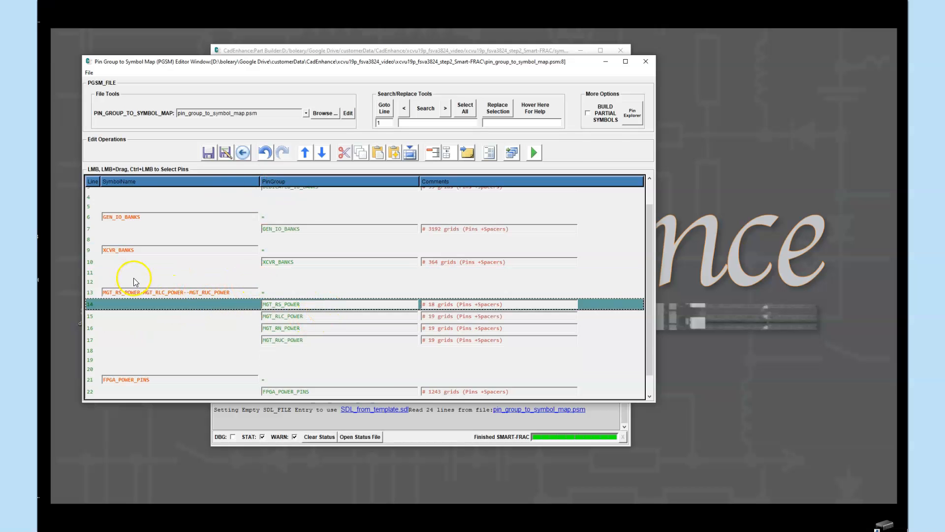
pyautogui.click(93, 292)
pyautogui.scroll(-1, 217, 298)
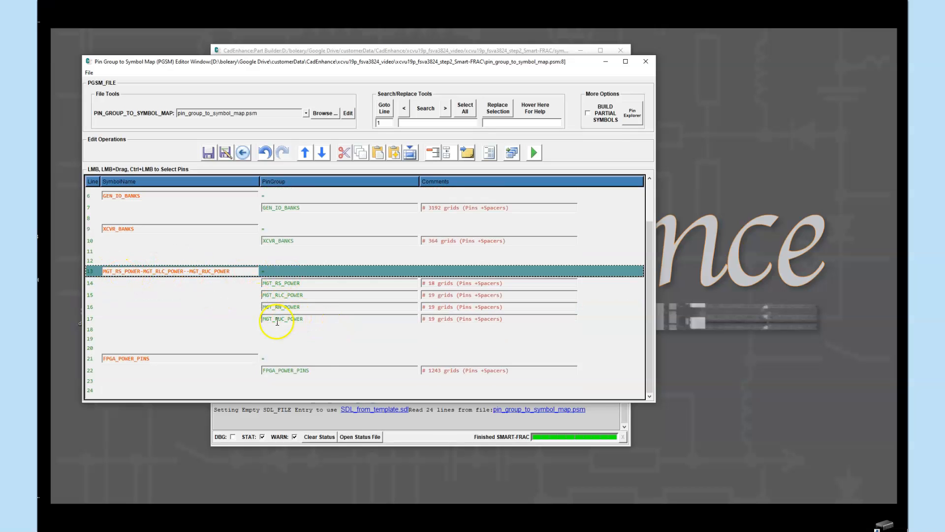
pyautogui.click(179, 318)
pyautogui.click(282, 320)
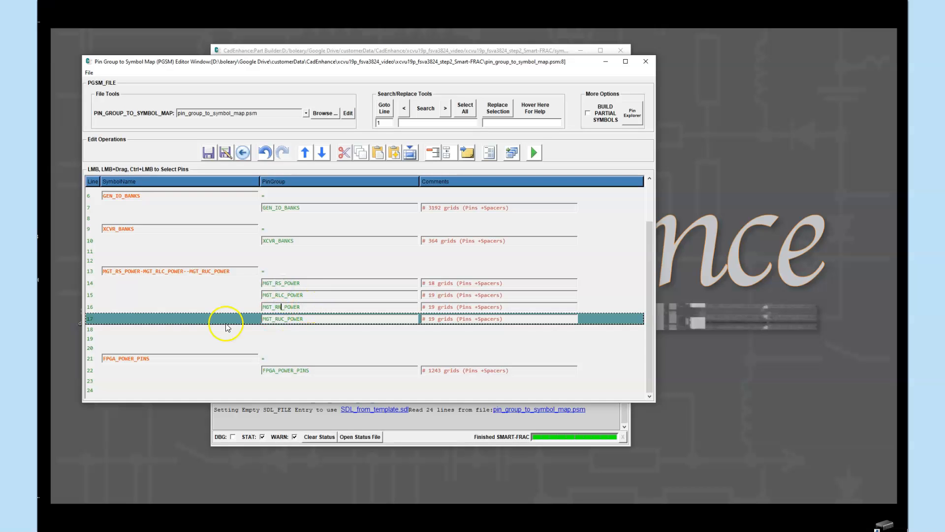
pyautogui.click(154, 307)
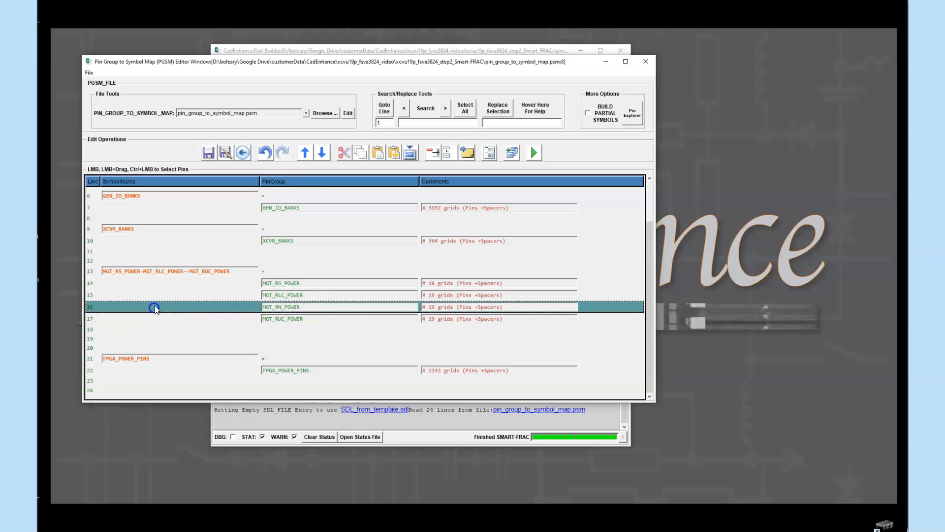
pyautogui.click(305, 154)
pyautogui.click(306, 154)
# Move the MGT_RUC_POWER pin group up to line 15, directly below MGT_RN_POWER
pyautogui.click(232, 360)
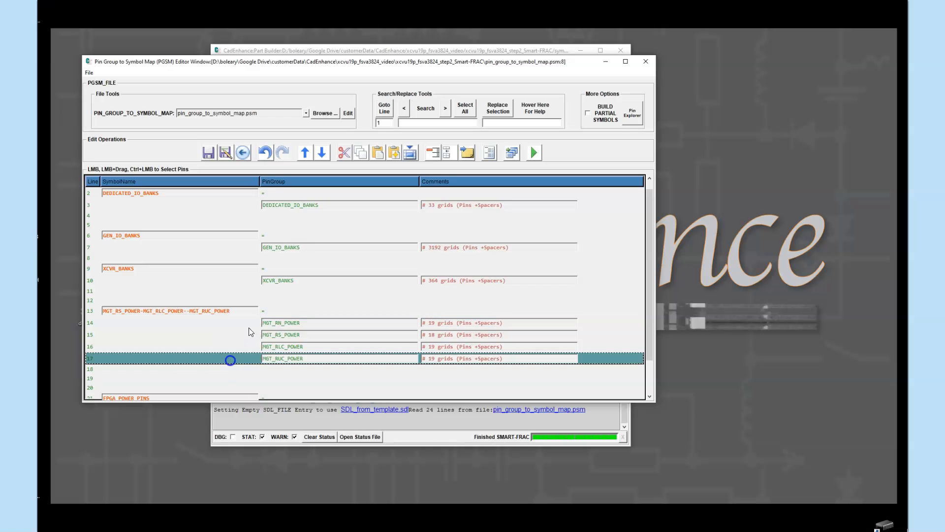
pyautogui.click(308, 153)
pyautogui.click(307, 153)
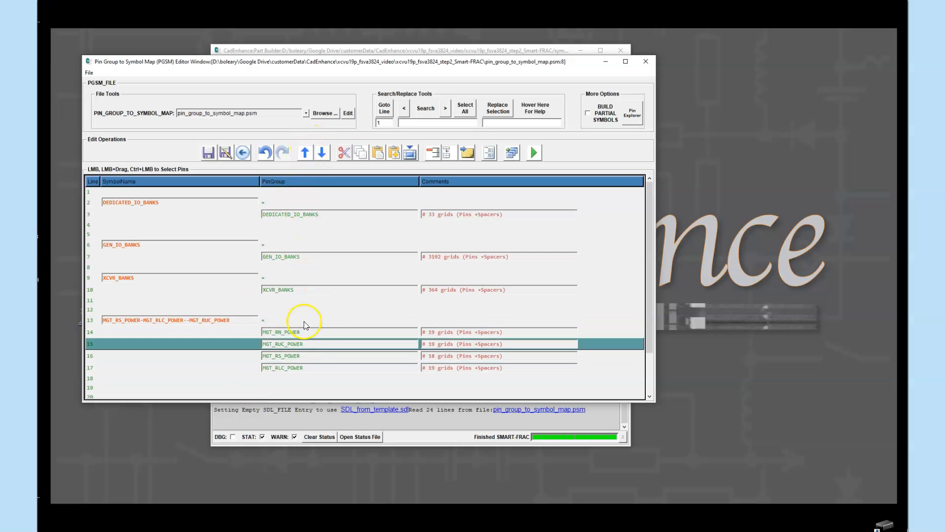
# Save the reordered pin group to symbol map and open the run options for it
pyautogui.scroll(-2, 306, 293)
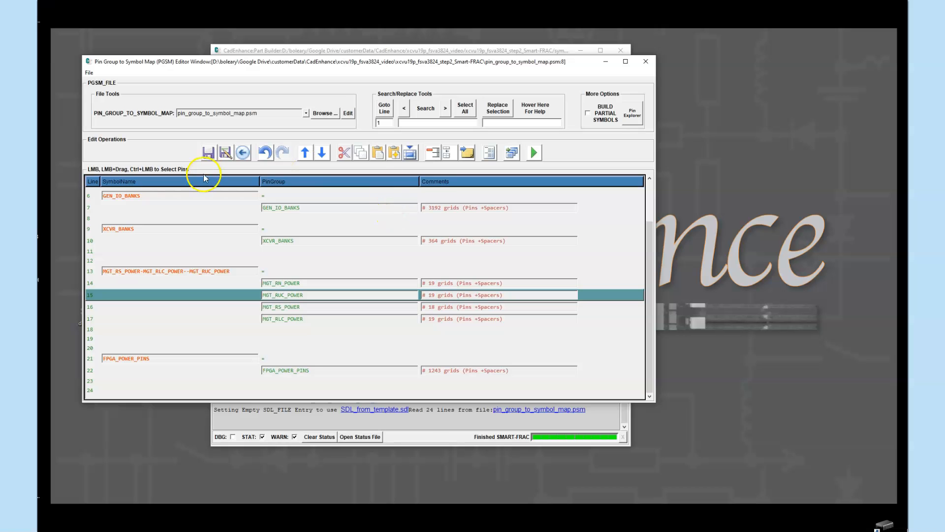
pyautogui.click(209, 154)
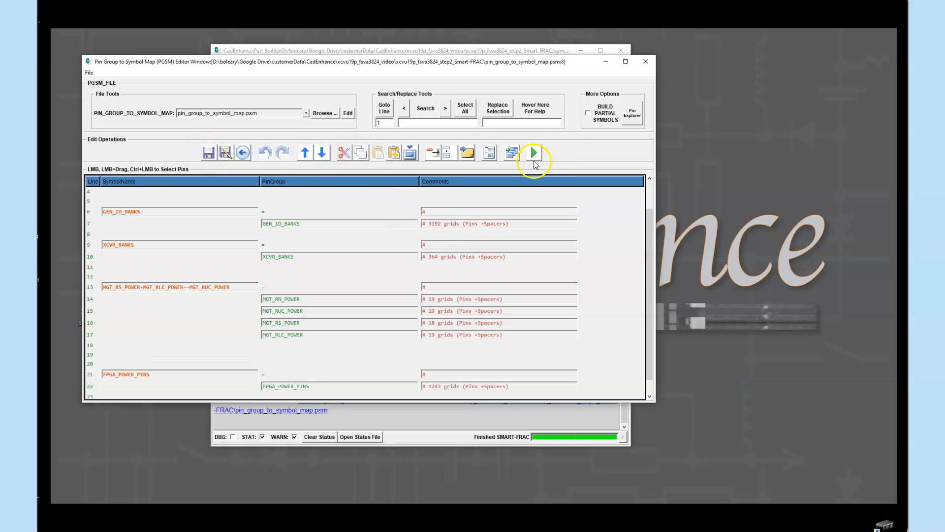
pyautogui.scroll(1, 297, 232)
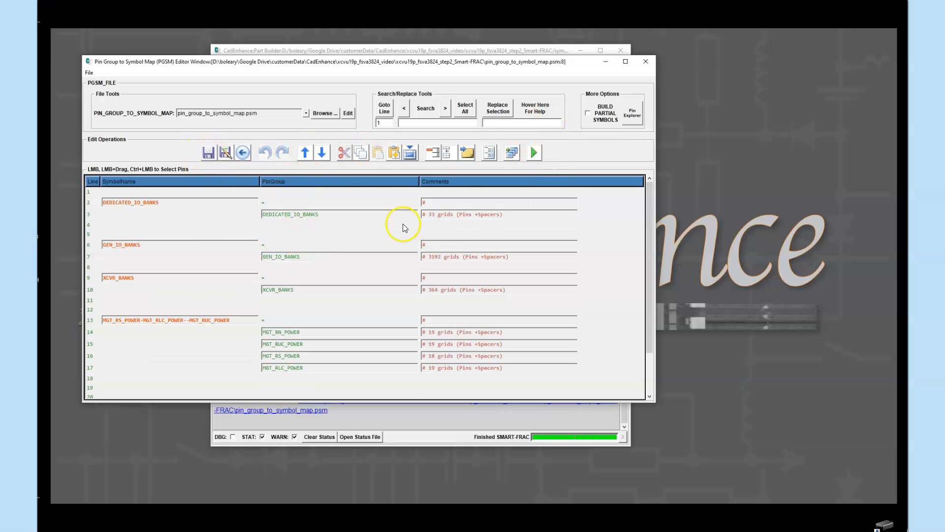
pyautogui.click(536, 153)
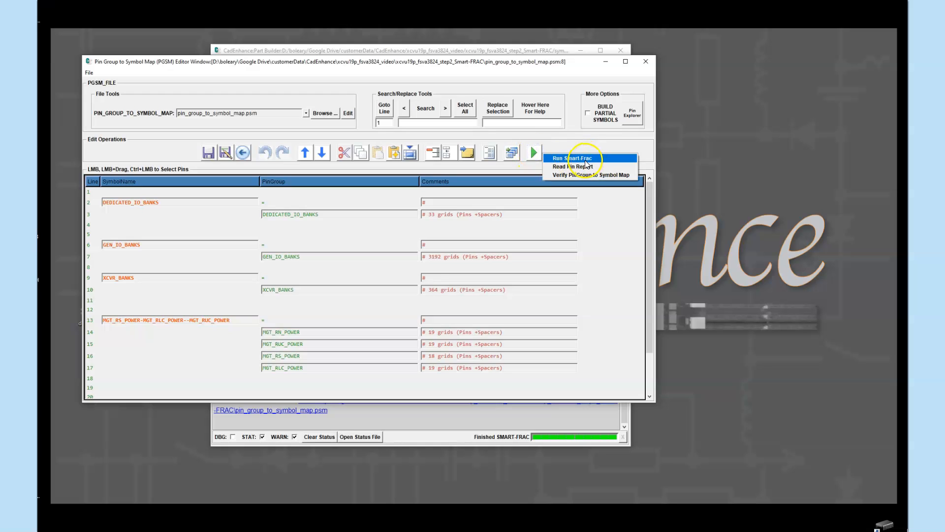